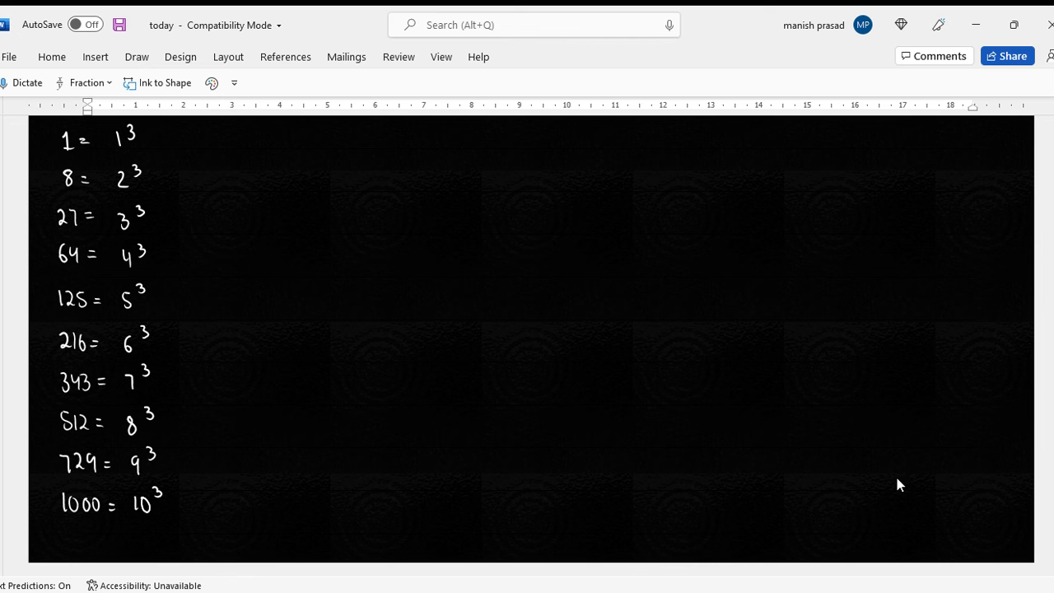
# With the yellow pen, handwrite "= 1" beside 1³ and "= 3 + 5" beside 2³, underlining the 8, 2, 3 and 5
pyautogui.click(212, 82)
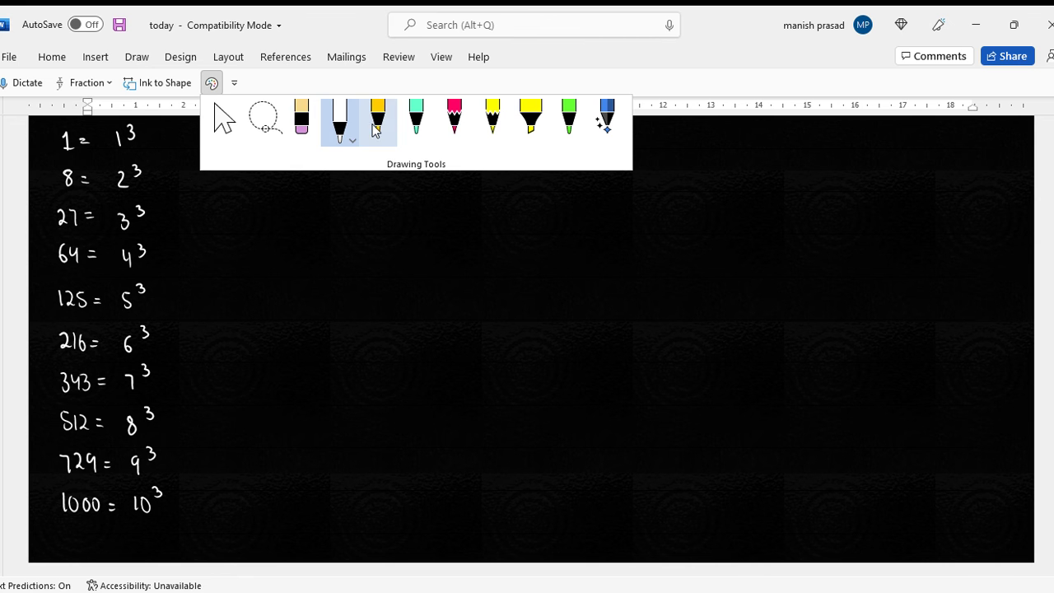
pyautogui.click(375, 124)
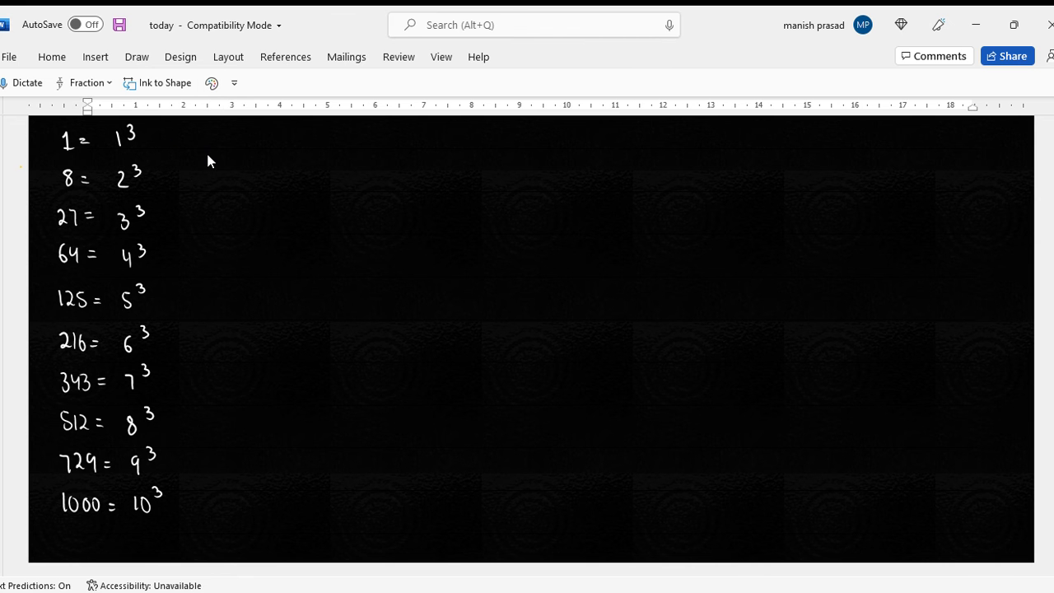
pyautogui.moveTo(172, 140); pyautogui.dragTo(218, 148)
pyautogui.moveTo(174, 178); pyautogui.dragTo(182, 178)
pyautogui.moveTo(208, 169)
pyautogui.mouseDown()
pyautogui.moveTo(207, 186)
pyautogui.moveTo(249, 186)
pyautogui.mouseUp()
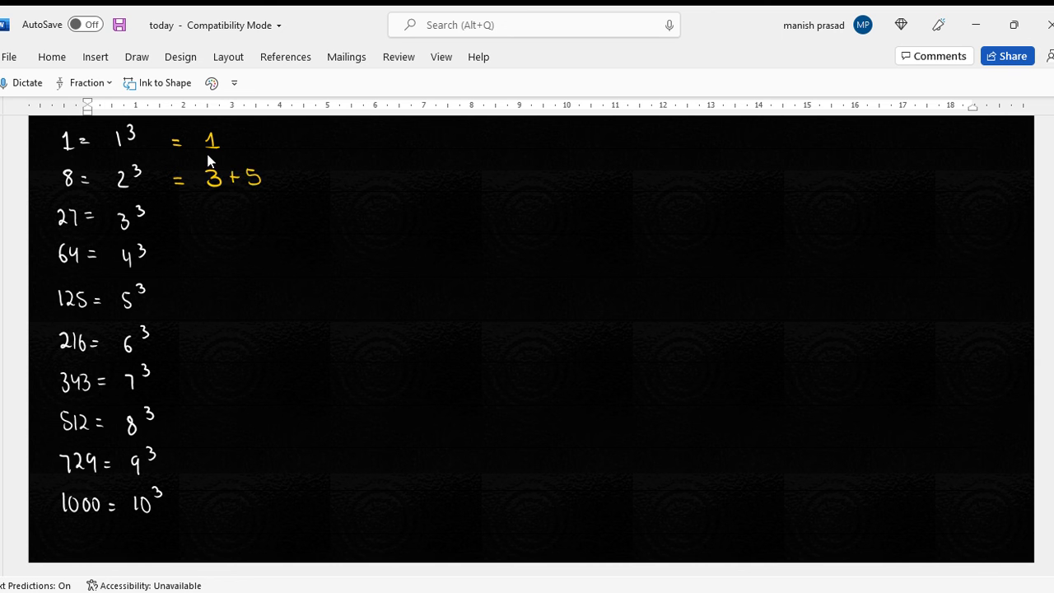
pyautogui.moveTo(117, 188); pyautogui.dragTo(126, 188)
pyautogui.moveTo(208, 188); pyautogui.dragTo(262, 190)
# Handwrite "= 7 + 9 + 11" beside 3³ with a bar over the 11, and an equals sign beside 4³
pyautogui.moveTo(179, 222); pyautogui.dragTo(189, 220)
pyautogui.moveTo(180, 228); pyautogui.dragTo(190, 227)
pyautogui.moveTo(205, 215)
pyautogui.mouseDown()
pyautogui.moveTo(217, 224)
pyautogui.moveTo(207, 232)
pyautogui.mouseUp()
pyautogui.moveTo(117, 235); pyautogui.dragTo(124, 235)
pyautogui.moveTo(232, 218)
pyautogui.mouseDown()
pyautogui.moveTo(232, 230)
pyautogui.moveTo(257, 218)
pyautogui.moveTo(253, 231)
pyautogui.moveTo(269, 232)
pyautogui.mouseUp()
pyautogui.moveTo(263, 225)
pyautogui.mouseDown()
pyautogui.moveTo(297, 219)
pyautogui.moveTo(296, 232)
pyautogui.mouseUp()
pyautogui.hotkey('ctrl', 'z')
pyautogui.moveTo(206, 219)
pyautogui.mouseDown()
pyautogui.moveTo(213, 232)
pyautogui.moveTo(285, 224)
pyautogui.mouseUp()
pyautogui.moveTo(296, 216); pyautogui.dragTo(305, 233)
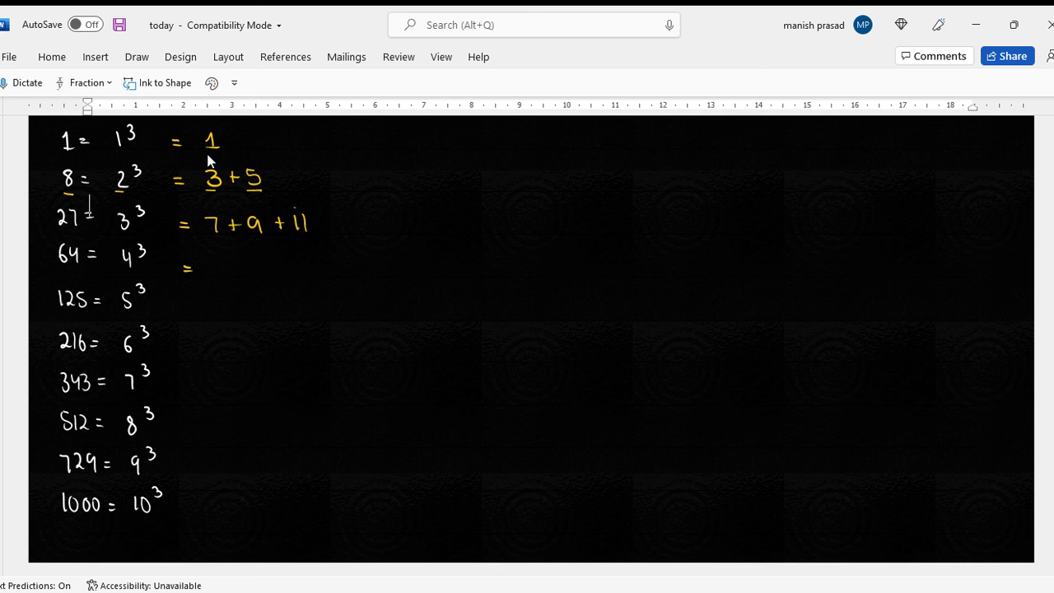
pyautogui.moveTo(291, 208); pyautogui.dragTo(307, 206)
# Handwrite the sum 13 + 15 + 17 + 19 beside 4³ and underline the base 4
pyautogui.moveTo(210, 257)
pyautogui.mouseDown()
pyautogui.moveTo(213, 270)
pyautogui.moveTo(253, 269)
pyautogui.mouseUp()
pyautogui.moveTo(259, 256)
pyautogui.mouseDown()
pyautogui.moveTo(268, 255)
pyautogui.moveTo(260, 269)
pyautogui.moveTo(345, 269)
pyautogui.mouseUp()
pyautogui.moveTo(360, 256); pyautogui.dragTo(366, 271)
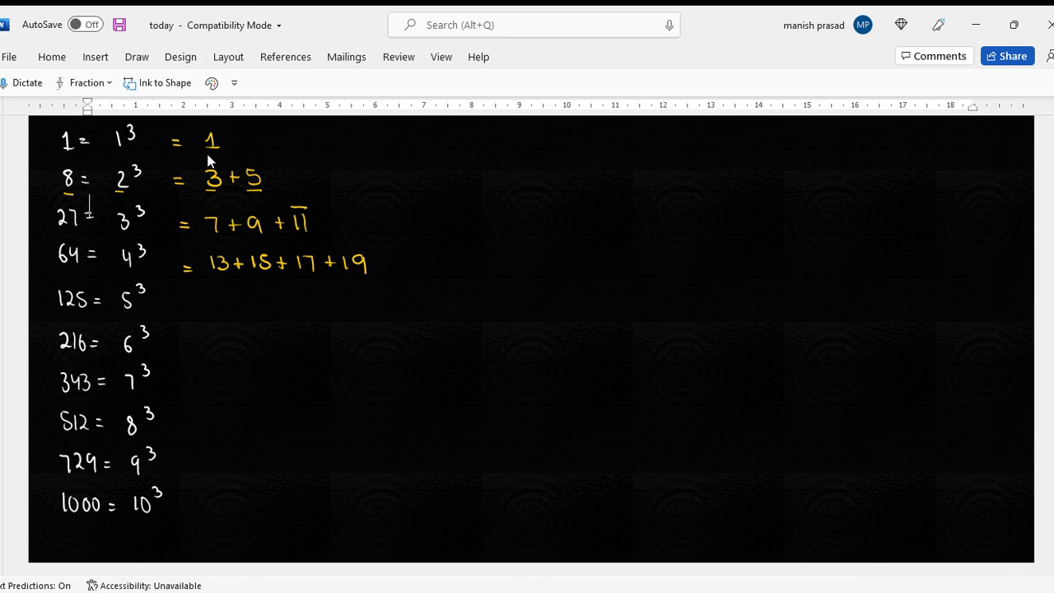
pyautogui.hotkey('alt', 'Tab')
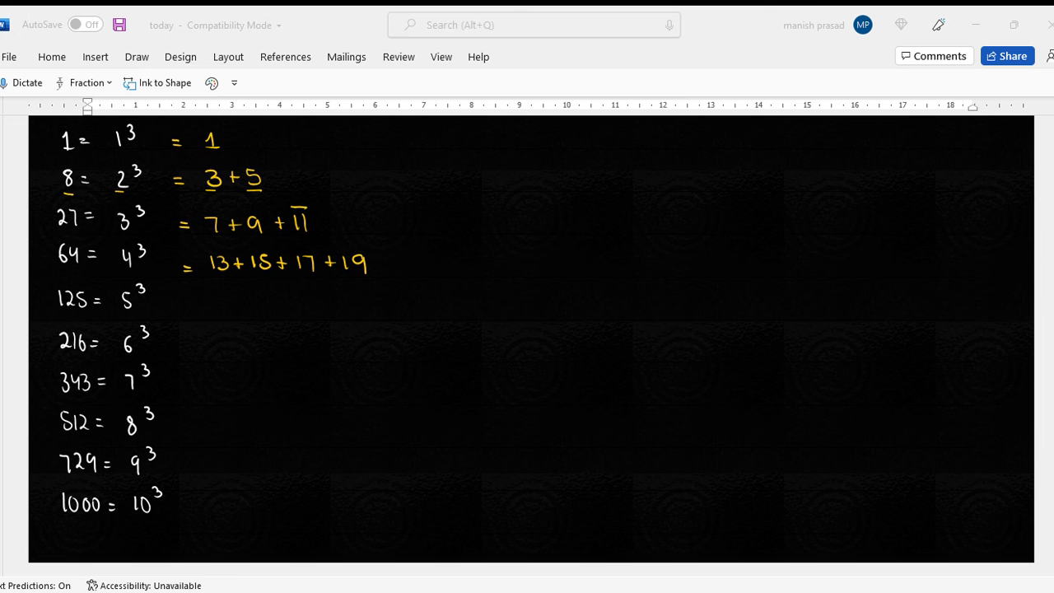
pyautogui.hotkey('alt', 'Tab')
pyautogui.moveTo(126, 273); pyautogui.dragTo(134, 273)
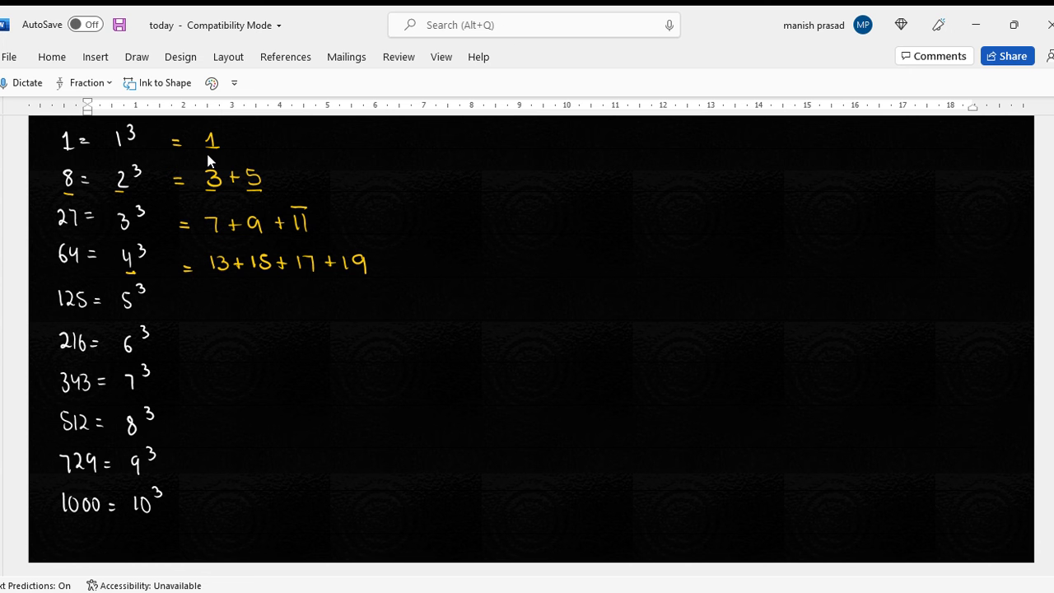
# Tick off the unit digits in the 4³ row, note the carry 2 above the 19, and write "= 64"
pyautogui.moveTo(367, 250); pyautogui.dragTo(376, 245)
pyautogui.moveTo(270, 252); pyautogui.dragTo(278, 246)
pyautogui.moveTo(395, 271); pyautogui.dragTo(457, 263)
pyautogui.moveTo(453, 255); pyautogui.dragTo(453, 270)
pyautogui.moveTo(340, 240); pyautogui.dragTo(350, 248)
pyautogui.moveTo(437, 257); pyautogui.dragTo(429, 265)
# Handwrite "= 21 + 23 + 25 + 27 + 29 =" beside 5³ and underline the base 5
pyautogui.moveTo(183, 307); pyautogui.dragTo(193, 307)
pyautogui.moveTo(215, 296); pyautogui.dragTo(231, 309)
pyautogui.moveTo(120, 313); pyautogui.dragTo(128, 313)
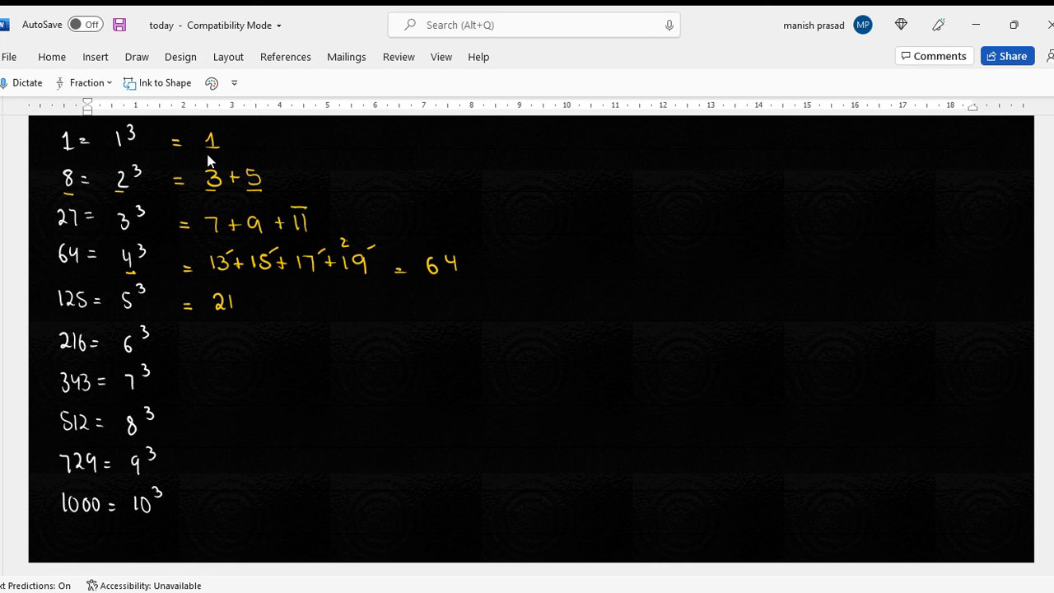
pyautogui.moveTo(243, 298)
pyautogui.mouseDown()
pyautogui.moveTo(243, 311)
pyautogui.moveTo(359, 303)
pyautogui.moveTo(410, 313)
pyautogui.mouseUp()
pyautogui.moveTo(405, 306); pyautogui.dragTo(430, 312)
pyautogui.moveTo(443, 300)
pyautogui.mouseDown()
pyautogui.moveTo(443, 314)
pyautogui.moveTo(466, 310)
pyautogui.mouseUp()
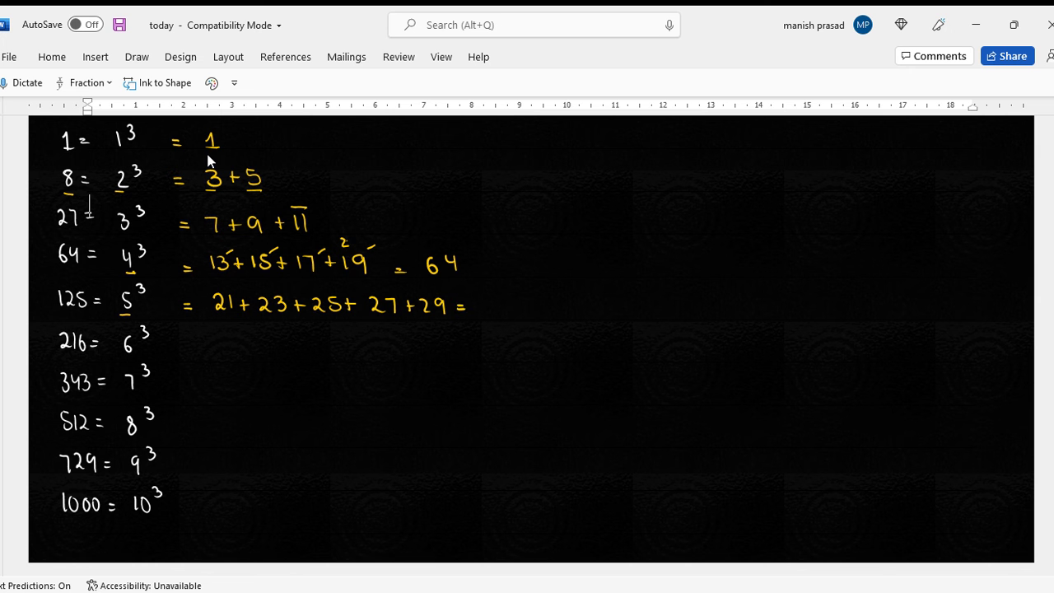
# Tick off the unit digits in the 5³ row, note the carry 2 above the 29, and write the total 125
pyautogui.moveTo(446, 296)
pyautogui.mouseDown()
pyautogui.moveTo(454, 289)
pyautogui.moveTo(404, 289)
pyautogui.mouseUp()
pyautogui.moveTo(284, 294)
pyautogui.mouseDown()
pyautogui.moveTo(293, 287)
pyautogui.moveTo(241, 288)
pyautogui.mouseUp()
pyautogui.moveTo(499, 302); pyautogui.dragTo(498, 313)
pyautogui.moveTo(418, 284); pyautogui.dragTo(495, 311)
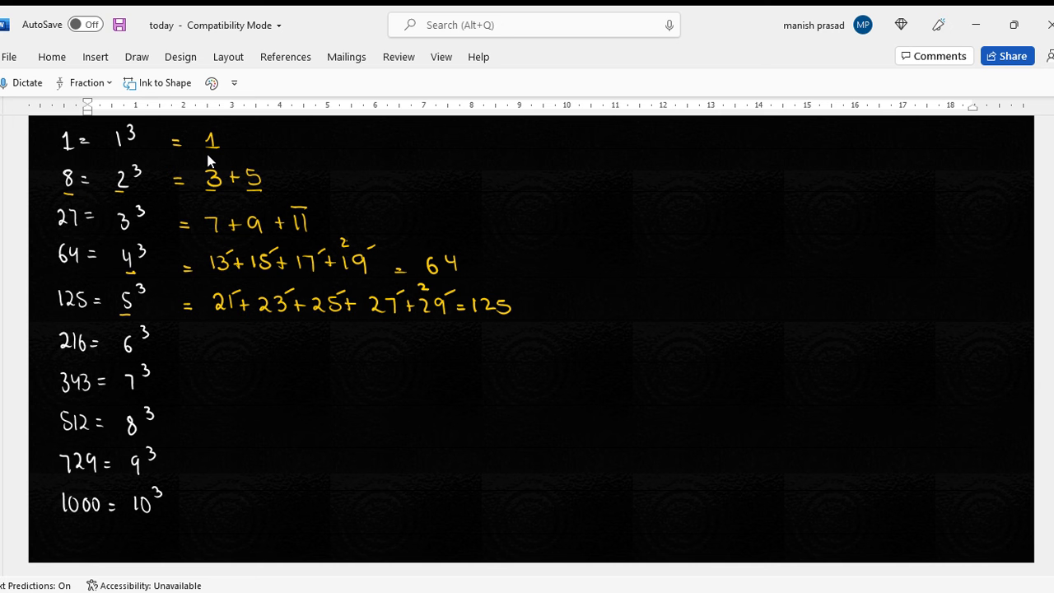
# Handwrite 31+33+35+37+39+41 = 216 beside 6³ and 43+45+47+49+51+53+55 = 343 beside 7³, with equals signs beside 8³, 9³ and 10³
pyautogui.moveTo(187, 345); pyautogui.dragTo(196, 345)
pyautogui.moveTo(188, 351); pyautogui.dragTo(194, 382)
pyautogui.moveTo(186, 387)
pyautogui.mouseDown()
pyautogui.moveTo(194, 386)
pyautogui.moveTo(194, 415)
pyautogui.mouseUp()
pyautogui.moveTo(185, 422); pyautogui.dragTo(195, 421)
pyautogui.moveTo(187, 462); pyautogui.dragTo(195, 464)
pyautogui.moveTo(191, 506); pyautogui.dragTo(200, 510)
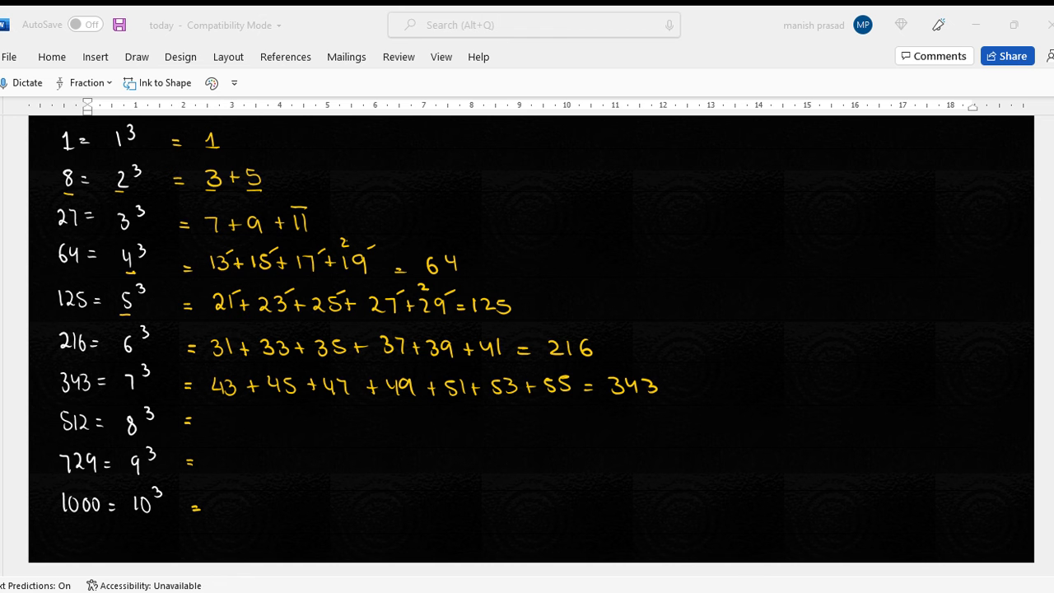
pyautogui.click(452, 504)
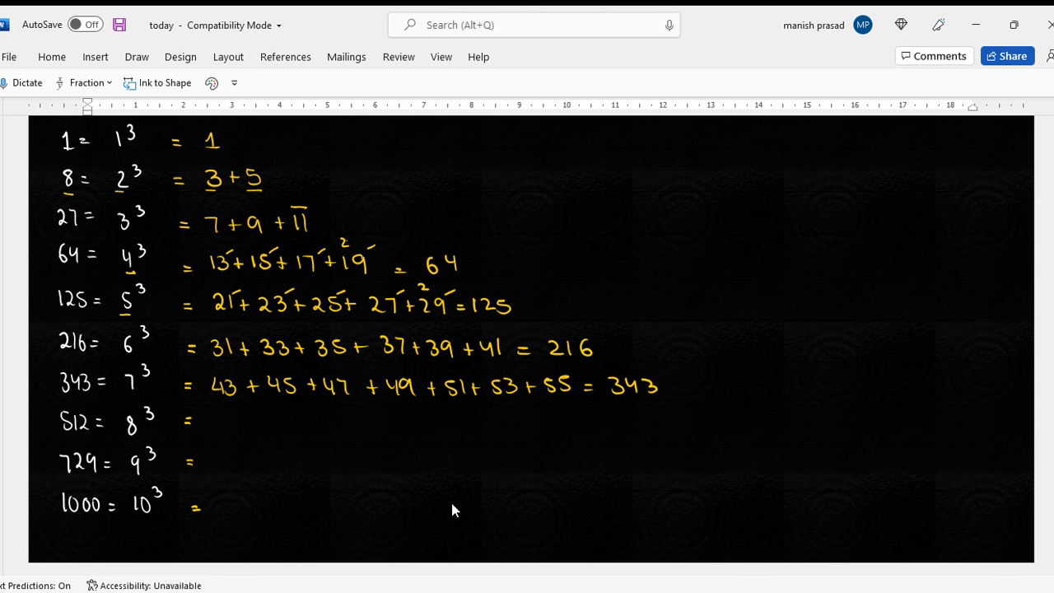
# Handwrite consecutive odd-number sums beside the last three cubes: 57 to 71 = 512, 73 to 89 = 729, and 91 to 109 = 1000
pyautogui.moveTo(215, 421); pyautogui.dragTo(212, 433)
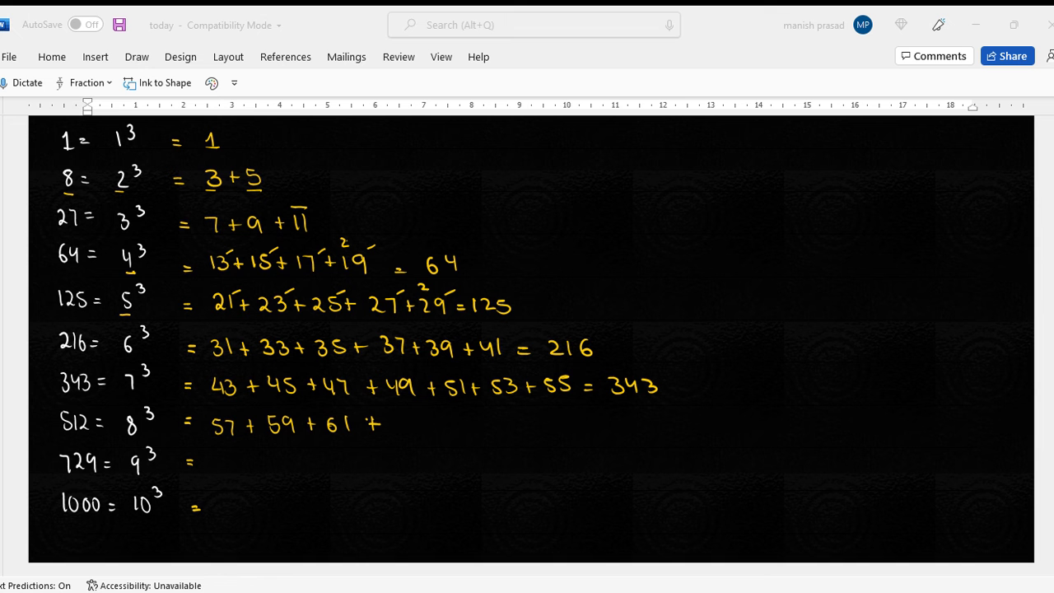
pyautogui.click(650, 460)
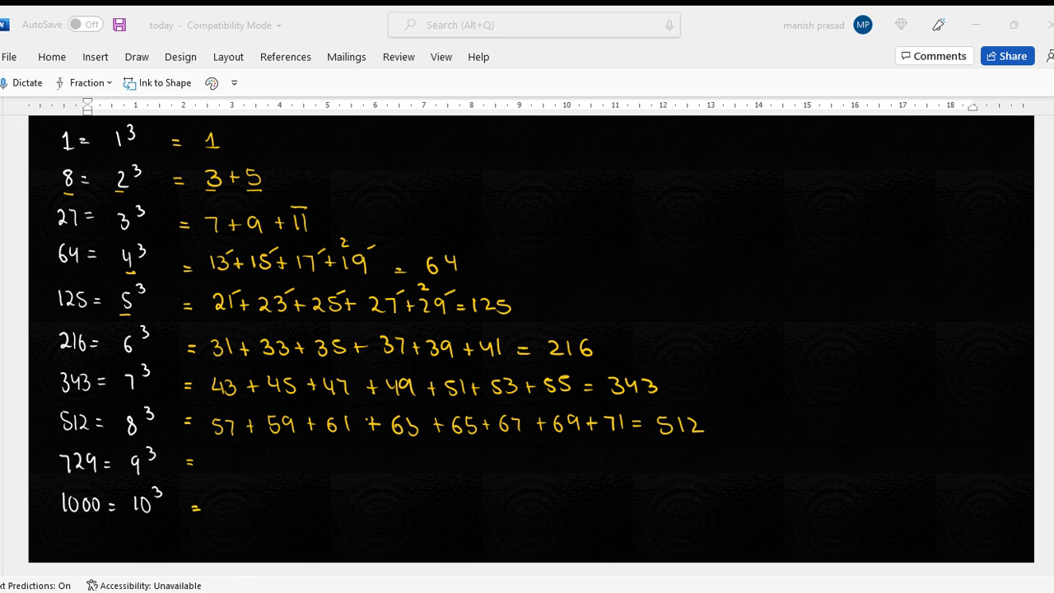
pyautogui.click(463, 306)
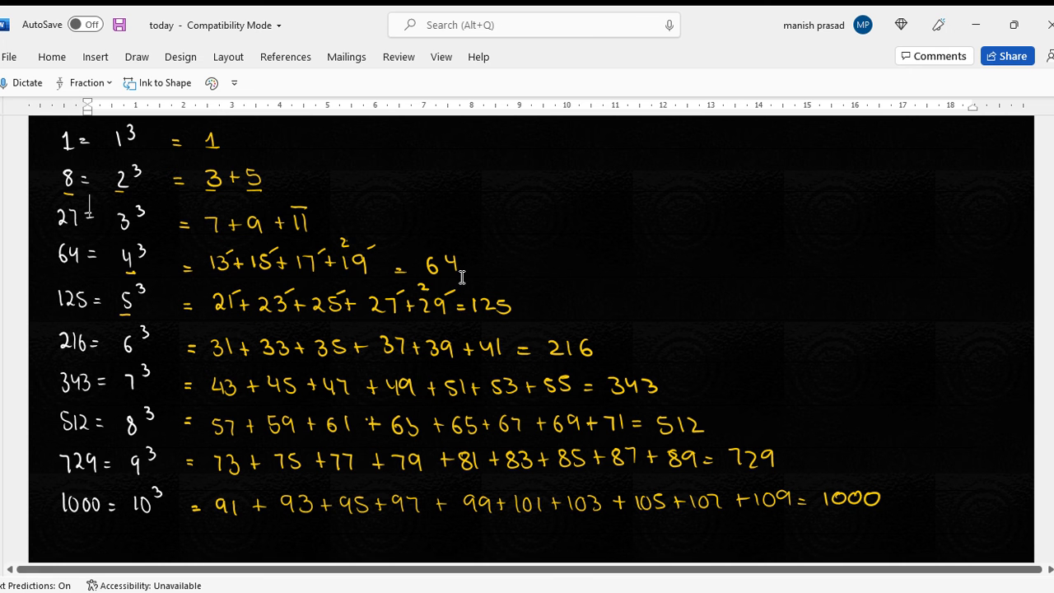
# Below the list, handwrite 9³ and 8×9 = 72 + 1 = 73, circling 72 + 1 and the 73 in the 9³ row
pyautogui.click(584, 269)
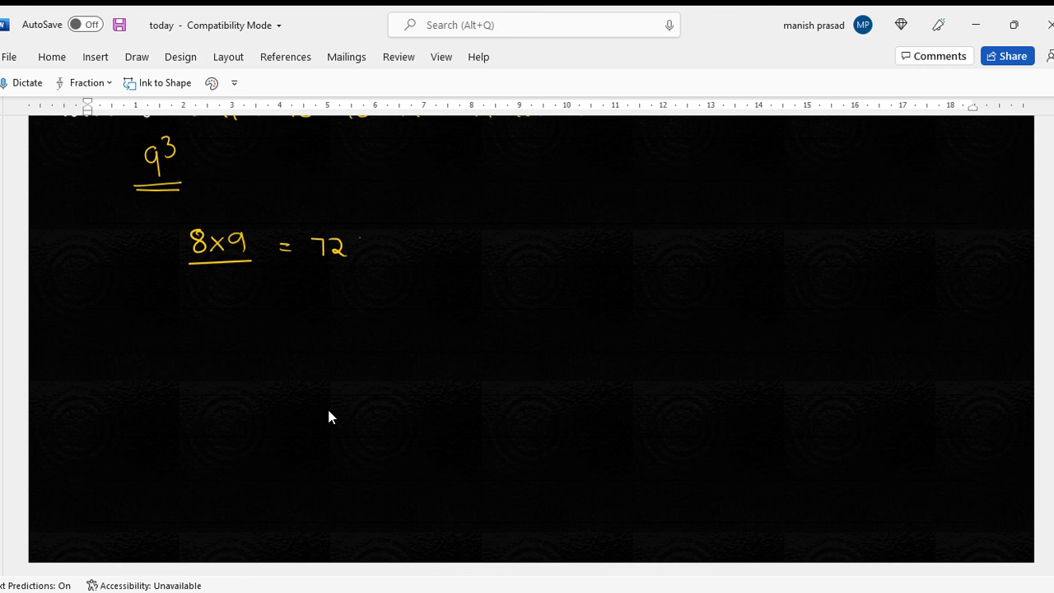
pyautogui.moveTo(357, 246)
pyautogui.mouseDown()
pyautogui.moveTo(379, 252)
pyautogui.moveTo(338, 269)
pyautogui.moveTo(353, 226)
pyautogui.mouseUp()
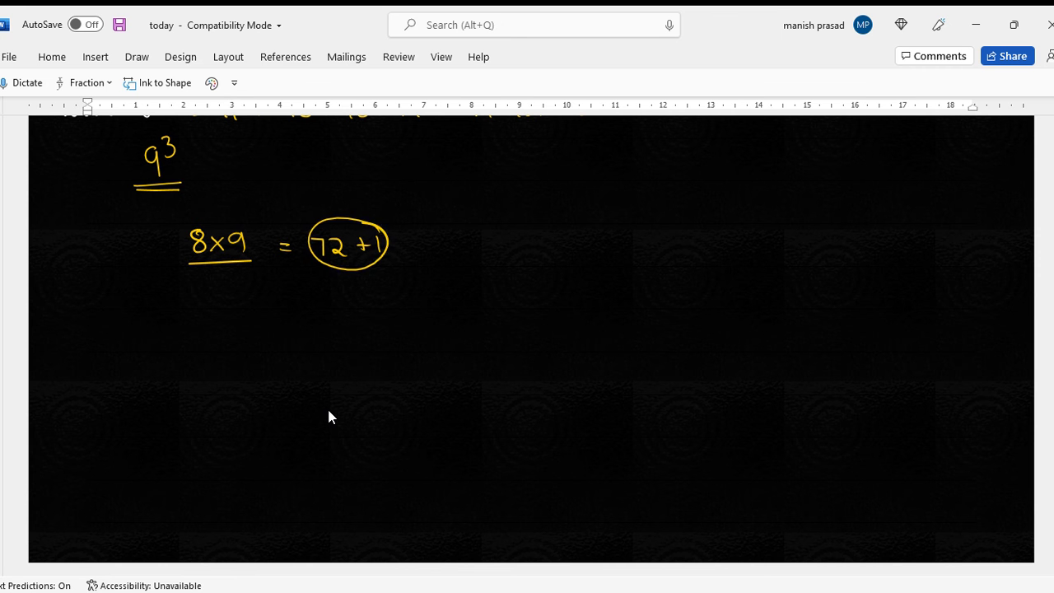
pyautogui.moveTo(405, 247); pyautogui.dragTo(419, 251)
pyautogui.moveTo(434, 240)
pyautogui.mouseDown()
pyautogui.moveTo(446, 238)
pyautogui.moveTo(446, 255)
pyautogui.mouseUp()
pyautogui.moveTo(453, 238)
pyautogui.mouseDown()
pyautogui.moveTo(467, 236)
pyautogui.moveTo(461, 255)
pyautogui.mouseUp()
pyautogui.scroll(5, 531, 338)
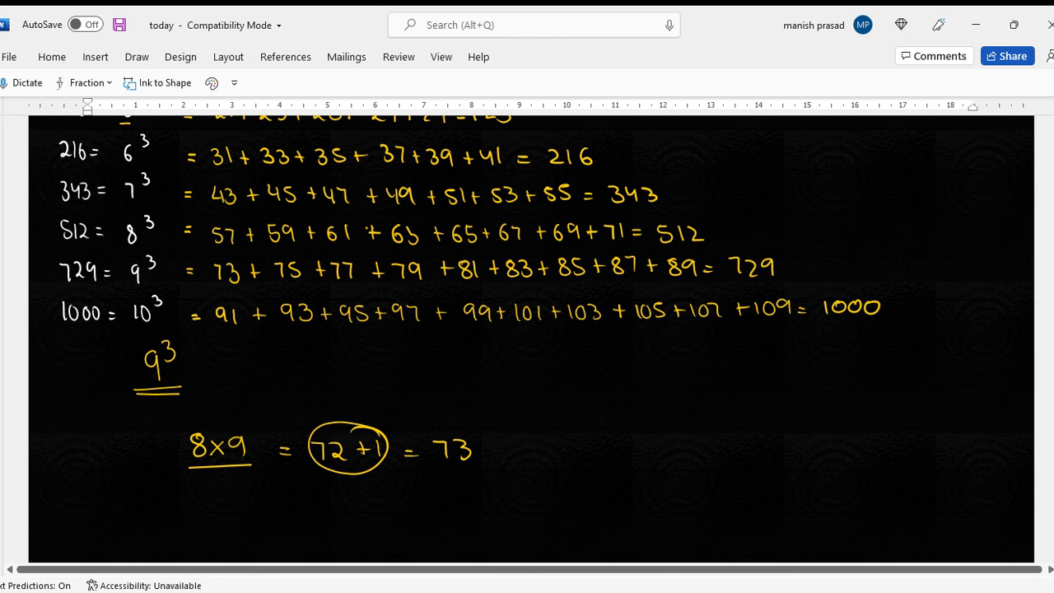
pyautogui.moveTo(234, 256)
pyautogui.mouseDown()
pyautogui.moveTo(212, 262)
pyautogui.moveTo(236, 289)
pyautogui.moveTo(229, 253)
pyautogui.mouseUp()
# Below the 9³ example, handwrite 7³ and 7×6 = 42 + 1, and circle 42 + 1
pyautogui.scroll(10, 531, 338)
pyautogui.scroll(-4, 531, 338)
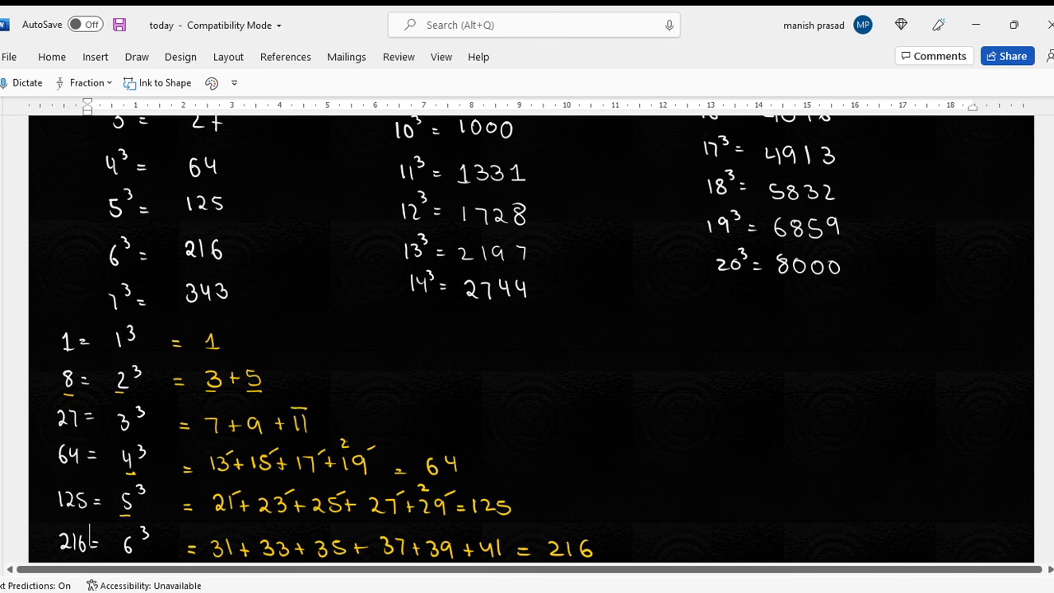
pyautogui.scroll(-10, 531, 337)
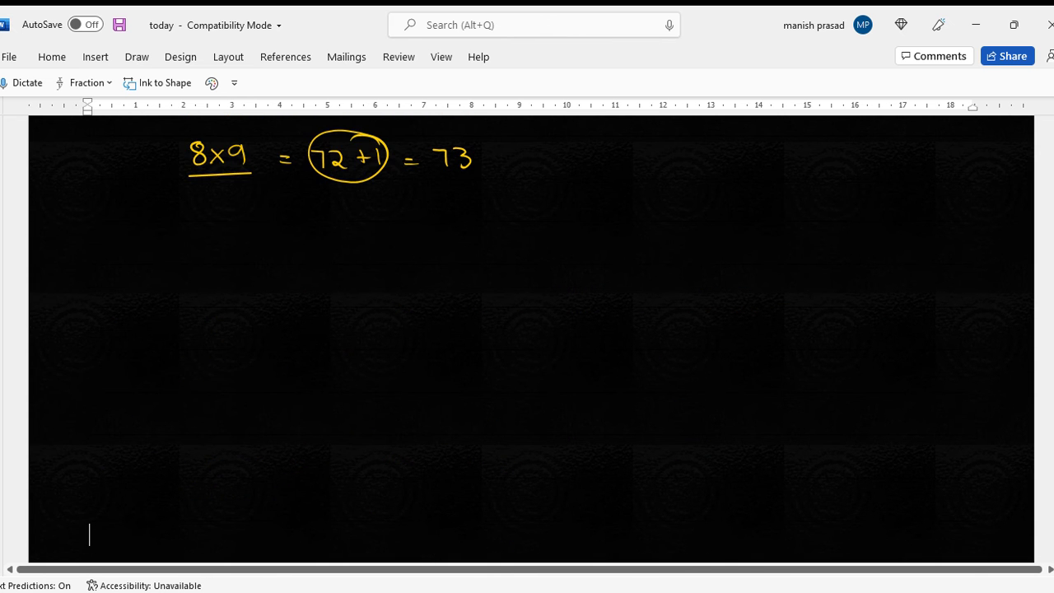
pyautogui.moveTo(106, 228)
pyautogui.mouseDown()
pyautogui.moveTo(115, 245)
pyautogui.moveTo(129, 225)
pyautogui.moveTo(122, 234)
pyautogui.mouseUp()
pyautogui.scroll(-5, 90, 535)
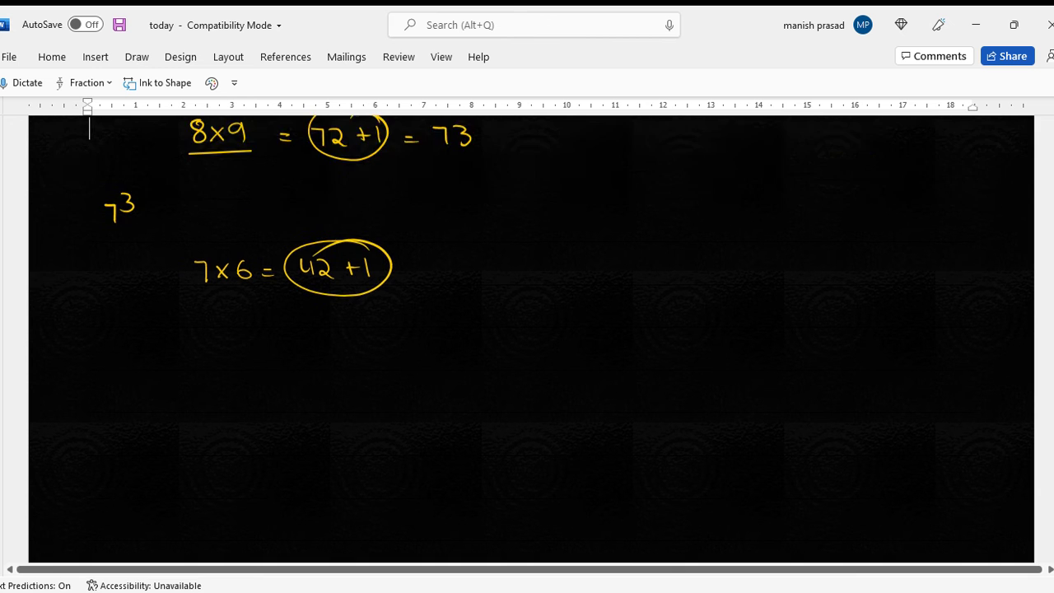
# Compare the first odd number of the 7³ row with the circled 42 + 1 in the worked example
pyautogui.scroll(1, 531, 338)
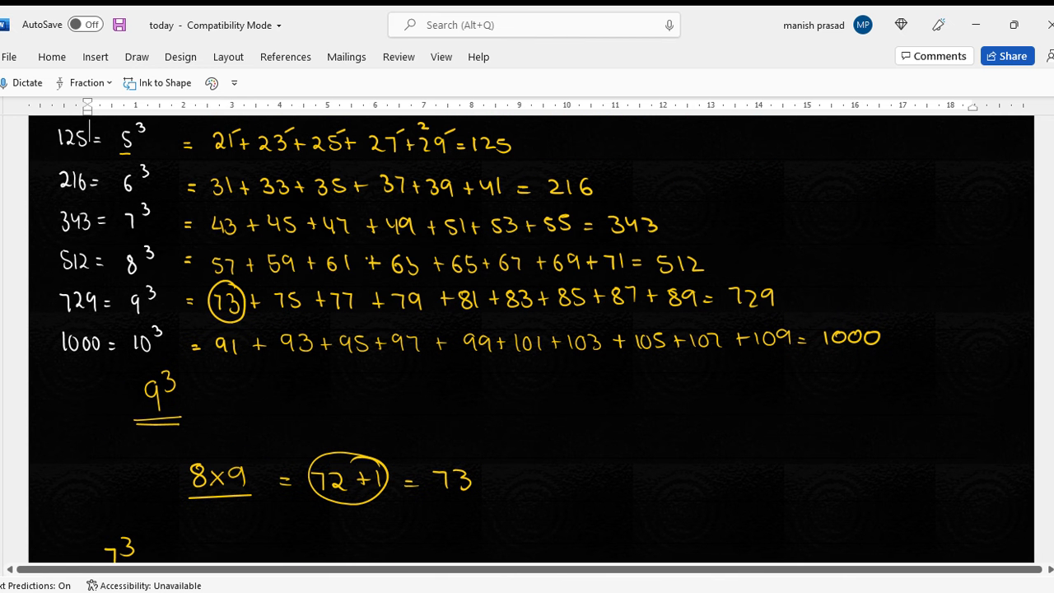
pyautogui.press('Down')
pyautogui.press('Down')
pyautogui.press('Down')
pyautogui.press('Down')
pyautogui.press('Down')
pyautogui.press('Down')
pyautogui.press('Down')
pyautogui.press('Down')
pyautogui.press('Down')
pyautogui.press('Down')
pyautogui.press('Down')
pyautogui.press('Down')
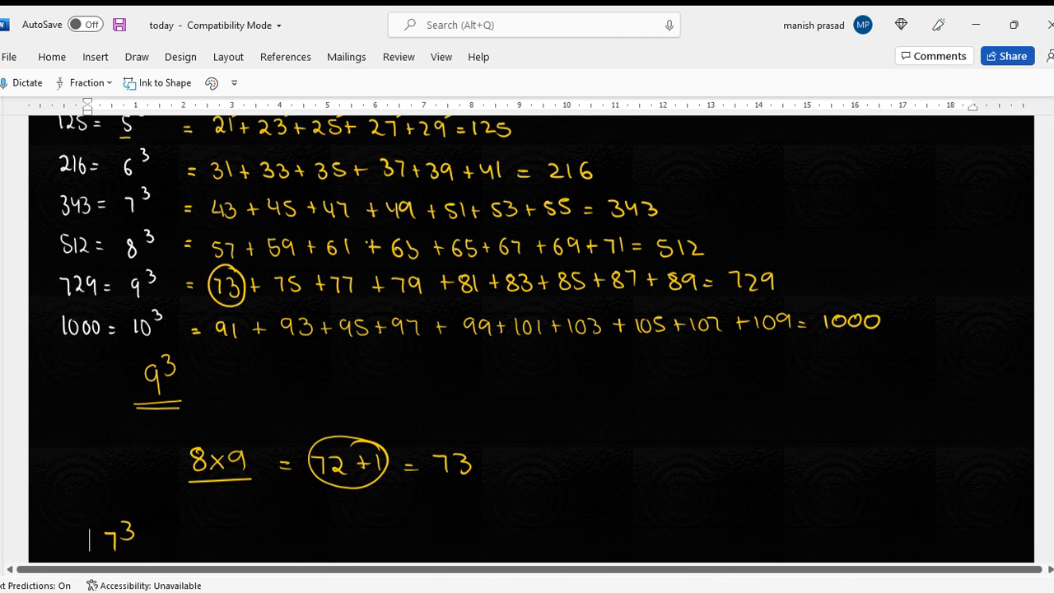
pyautogui.press('Down')
pyautogui.press('Down')
pyautogui.press('Down')
pyautogui.press('Down')
pyautogui.press('Down')
pyautogui.press('Down')
pyautogui.press('Down')
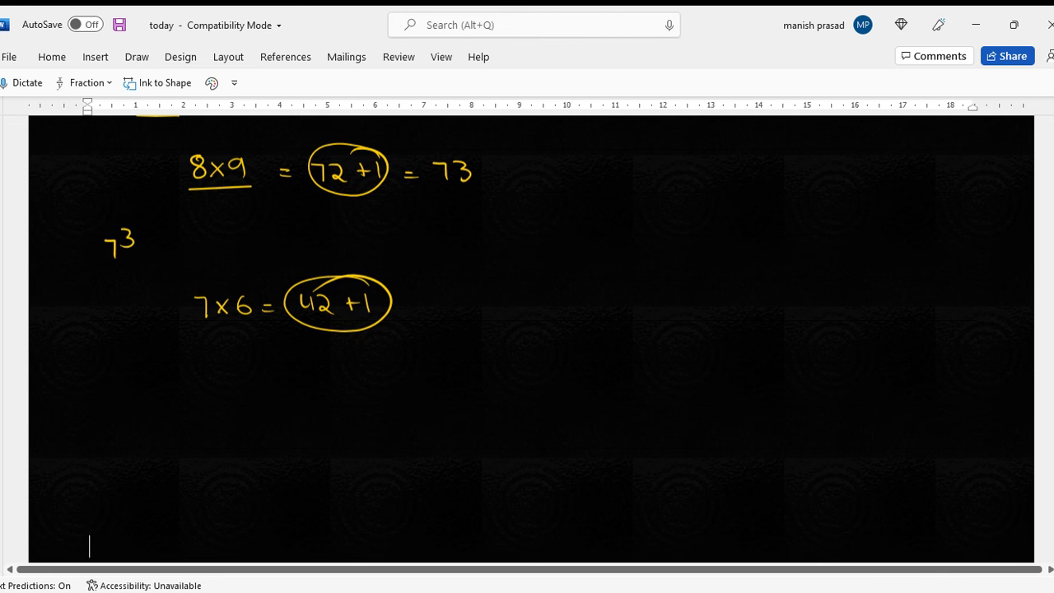
pyautogui.press('Down')
pyautogui.press('Down')
pyautogui.press('Down')
pyautogui.press('Down')
pyautogui.press('Down')
pyautogui.press('Down')
pyautogui.press('Down')
pyautogui.press('Up')
pyautogui.press('Up')
pyautogui.press('Up')
pyautogui.press('Up')
pyautogui.press('Up')
pyautogui.press('Up')
pyautogui.press('Up')
pyautogui.press('Up')
pyautogui.press('Up')
pyautogui.press('Up')
pyautogui.press('Up')
pyautogui.press('Up')
pyautogui.press('Up')
pyautogui.press('Up')
pyautogui.press('Up')
pyautogui.press('Up')
pyautogui.press('Up')
pyautogui.press('Up')
pyautogui.press('Up')
pyautogui.press('Up')
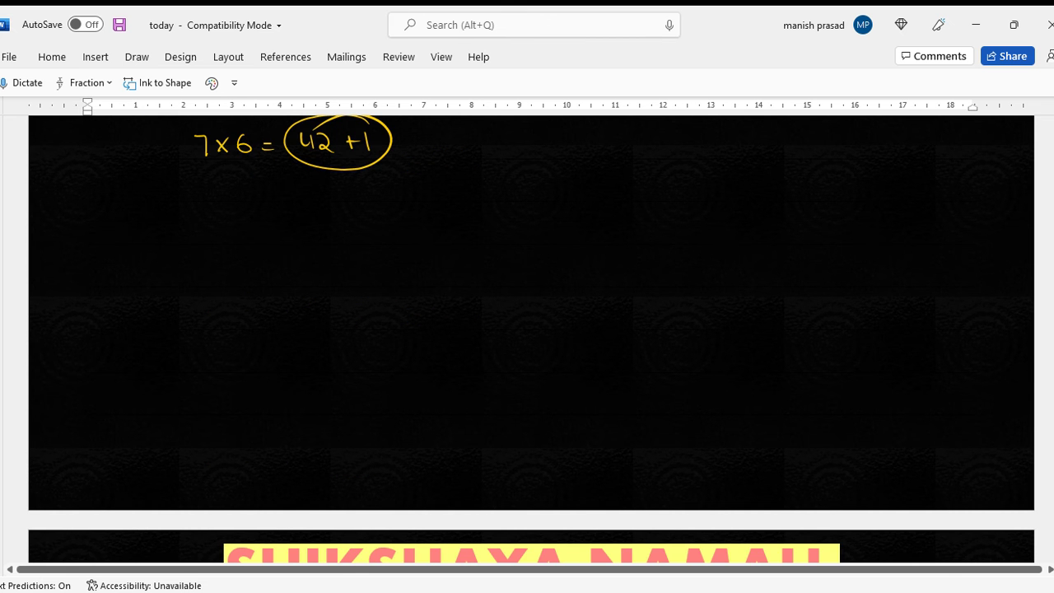
# Below the 7³ example, handwrite 6³ and 6×5 = 30 + 1, and circle the 31 in the 6³ row
pyautogui.moveTo(120, 223)
pyautogui.mouseDown()
pyautogui.moveTo(113, 249)
pyautogui.moveTo(139, 213)
pyautogui.moveTo(131, 233)
pyautogui.mouseUp()
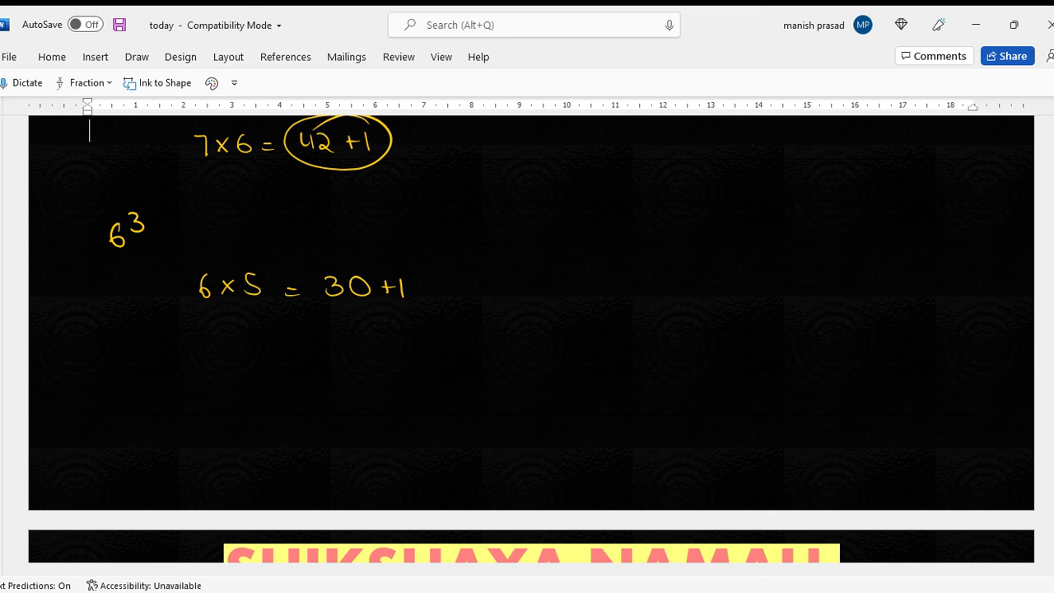
pyautogui.scroll(1, 527, 329)
pyautogui.scroll(10, 527, 329)
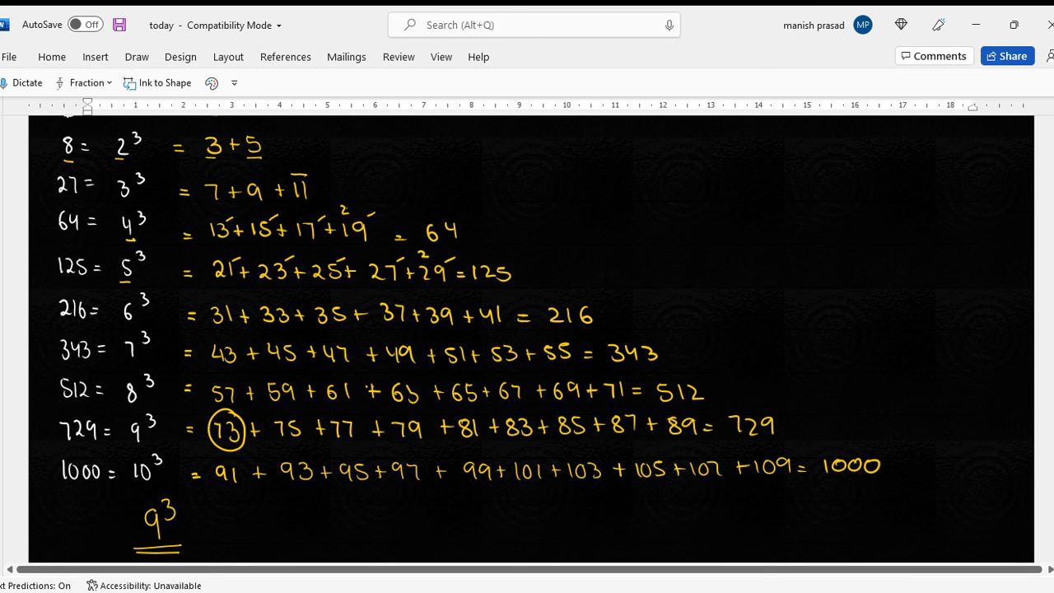
pyautogui.moveTo(232, 298)
pyautogui.mouseDown()
pyautogui.moveTo(231, 329)
pyautogui.moveTo(238, 303)
pyautogui.mouseUp()
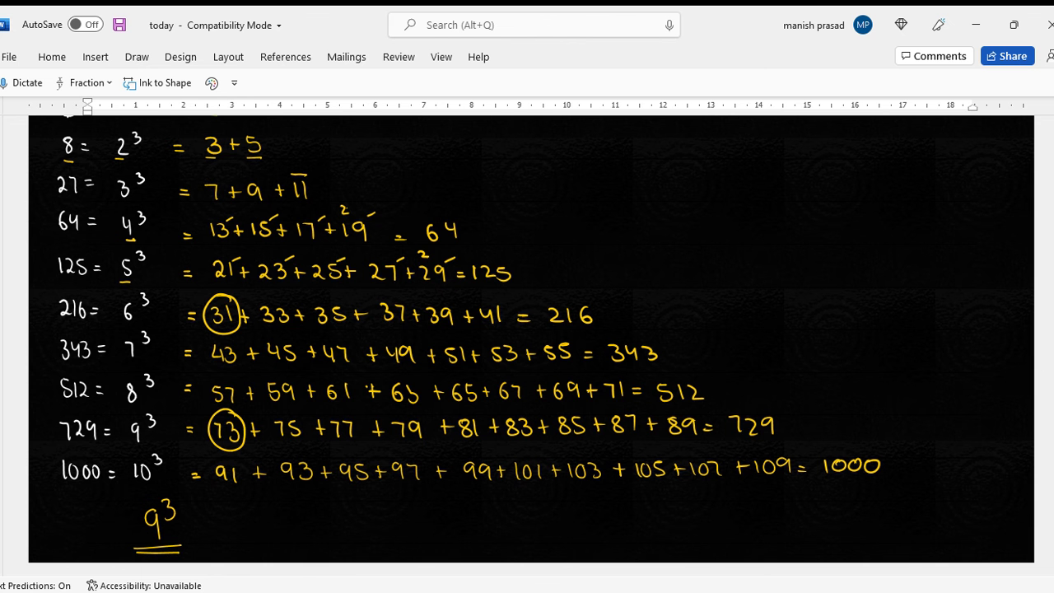
# At the start of page 2, handwrite the 10³ example as 10, 90 and 91 across one line
pyautogui.press('Down')
pyautogui.press('Down')
pyautogui.press('Down')
pyautogui.press('Down')
pyautogui.press('Down')
pyautogui.press('Down')
pyautogui.press('Down')
pyautogui.press('Down')
pyautogui.press('Down')
pyautogui.press('Down')
pyautogui.press('Down')
pyautogui.press('Down')
pyautogui.press('Down')
pyautogui.press('Down')
pyautogui.press('Down')
pyautogui.press('Down')
pyautogui.press('Down')
pyautogui.press('Down')
pyautogui.press('Down')
pyautogui.press('Down')
pyautogui.press('Down')
pyautogui.press('Down')
pyautogui.press('Down')
pyautogui.press('Down')
pyautogui.press('Down')
pyautogui.press('Down')
pyautogui.press('Down')
pyautogui.press('Down')
pyautogui.press('Down')
pyautogui.press('Down')
pyautogui.press('Down')
pyautogui.press('Down')
pyautogui.press('Down')
pyautogui.press('Down')
pyautogui.press('Down')
pyautogui.press('Down')
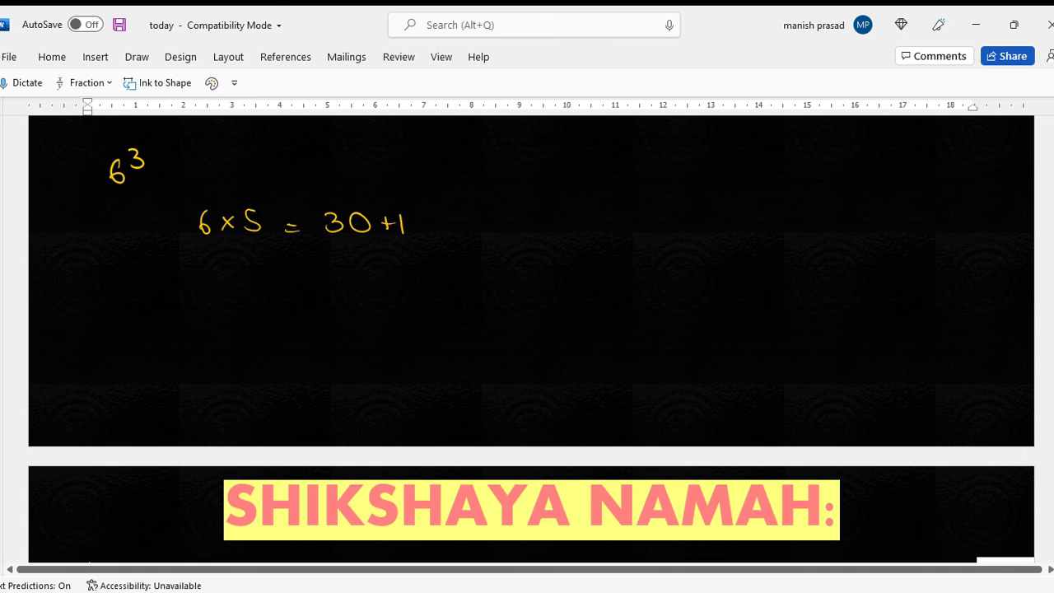
pyautogui.press('Down')
pyautogui.press('Down')
pyautogui.press('Down')
pyautogui.press('Down')
pyautogui.press('Down')
pyautogui.press('Down')
pyautogui.press('Down')
pyautogui.press('Down')
pyautogui.press('Down')
pyautogui.press('Down')
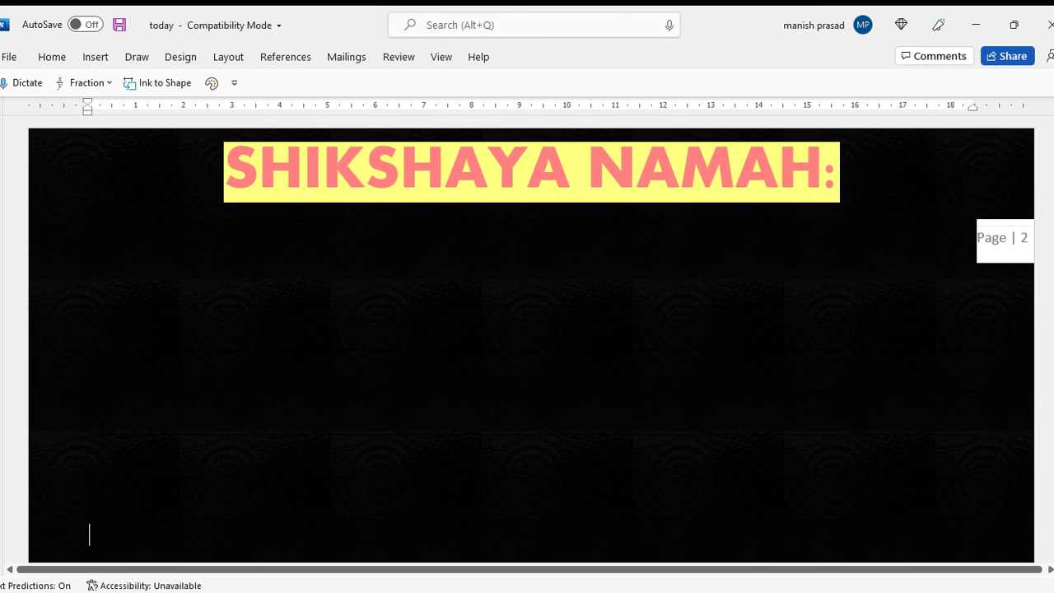
pyautogui.moveTo(145, 245)
pyautogui.mouseDown()
pyautogui.moveTo(145, 265)
pyautogui.moveTo(160, 247)
pyautogui.mouseUp()
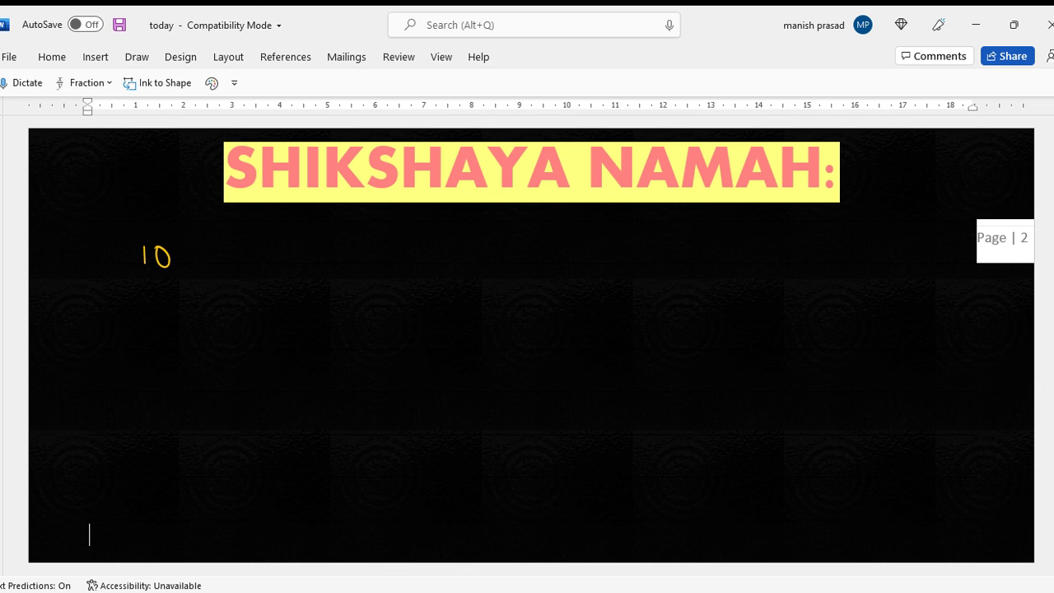
pyautogui.moveTo(309, 252); pyautogui.dragTo(311, 271)
pyautogui.moveTo(324, 250)
pyautogui.mouseDown()
pyautogui.moveTo(321, 259)
pyautogui.moveTo(326, 250)
pyautogui.mouseUp()
pyautogui.moveTo(464, 257); pyautogui.dragTo(478, 273)
# Circle the first odd number, 91, in the 10³ row of the cube list
pyautogui.press('Up')
pyautogui.press('Up')
pyautogui.press('Up')
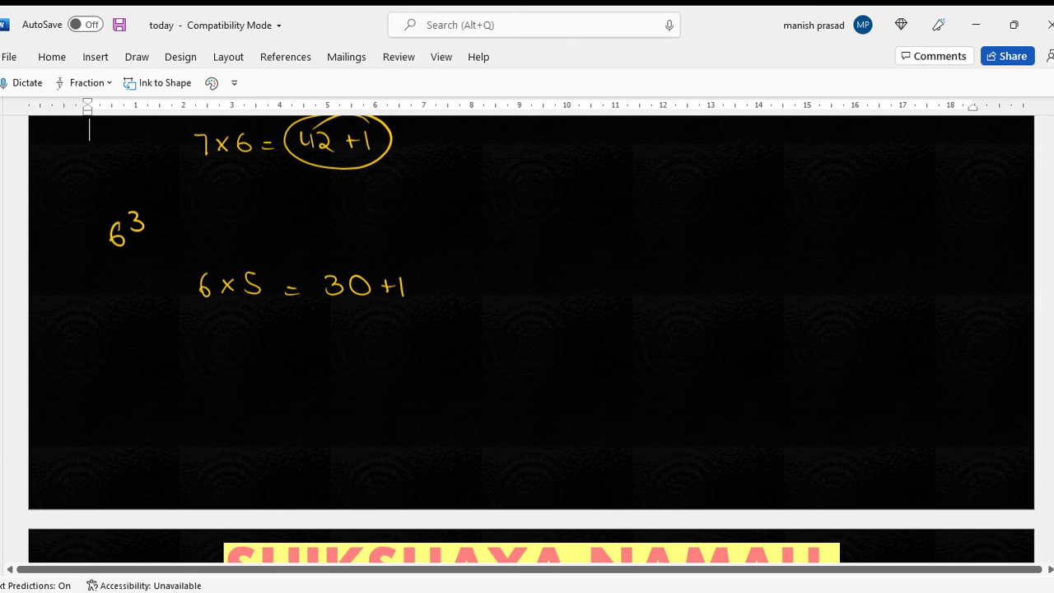
pyautogui.press('Up')
pyautogui.press('Up')
pyautogui.press('Up')
pyautogui.press('Up')
pyautogui.press('Up')
pyautogui.press('Up')
pyautogui.press('Up')
pyautogui.press('Up')
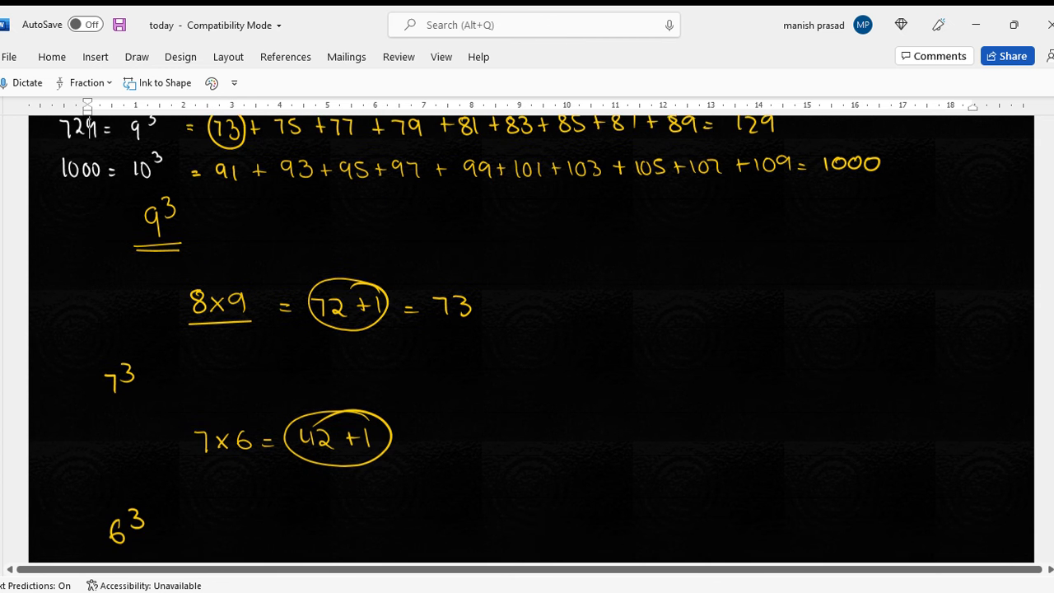
pyautogui.press('Up')
pyautogui.moveTo(237, 203)
pyautogui.mouseDown()
pyautogui.moveTo(213, 221)
pyautogui.moveTo(243, 205)
pyautogui.moveTo(226, 200)
pyautogui.mouseUp()
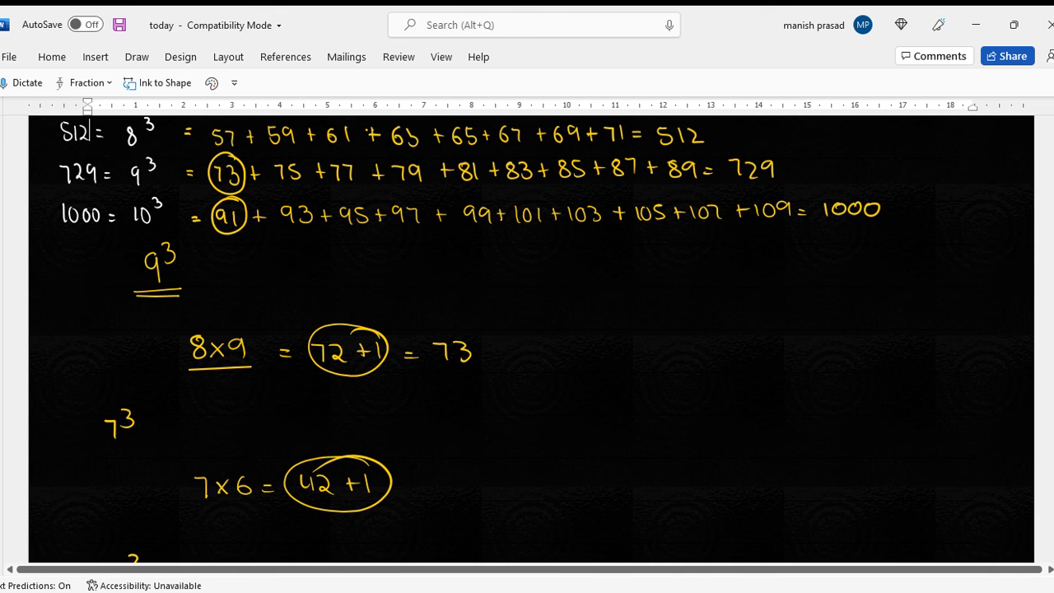
# Go to the blank writing space on page 2 below the handwritten 10, 90 and 91
pyautogui.press('Down')
pyautogui.press('Down')
pyautogui.press('Down')
pyautogui.press('Down')
pyautogui.press('Down')
pyautogui.press('Down')
pyautogui.press('Down')
pyautogui.press('Down')
pyautogui.press('Down')
pyautogui.press('Down')
pyautogui.press('Down')
pyautogui.press('Down')
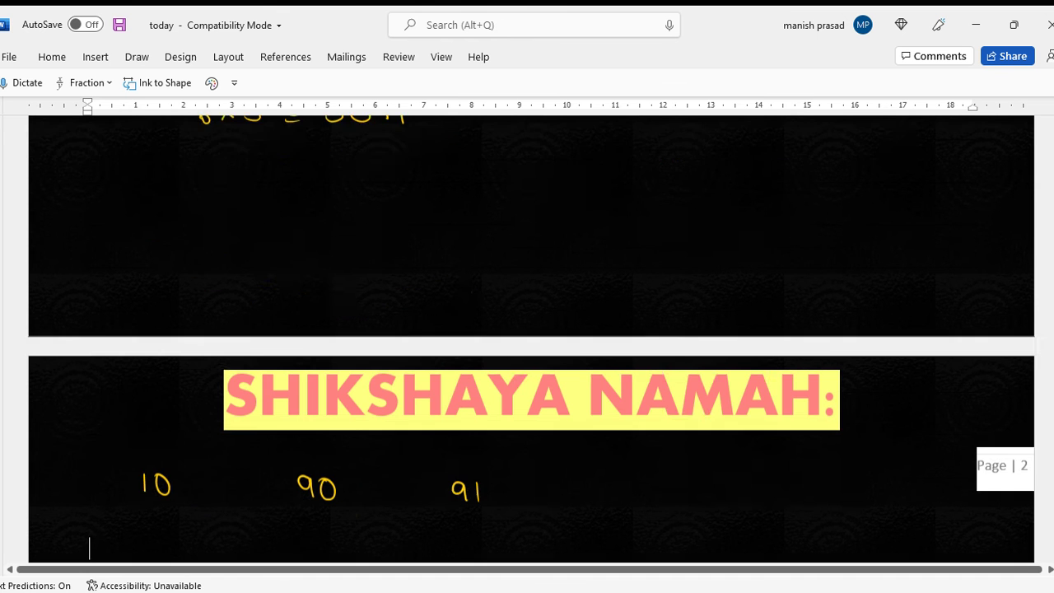
pyautogui.press('Down')
pyautogui.press('Down')
pyautogui.press('Down')
pyautogui.press('Down')
pyautogui.press('Down')
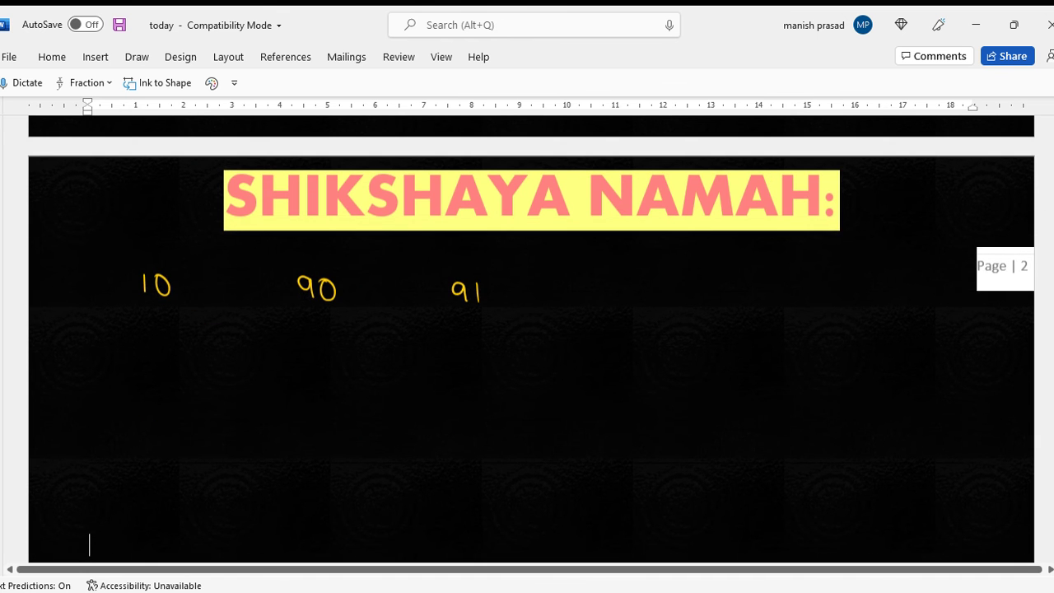
pyautogui.press('Down')
pyautogui.press('Down')
pyautogui.press('Down')
pyautogui.press('Down')
pyautogui.press('Down')
pyautogui.press('Down')
pyautogui.press('Down')
pyautogui.press('Down')
pyautogui.press('Down')
pyautogui.press('Down')
pyautogui.press('Down')
pyautogui.press('Down')
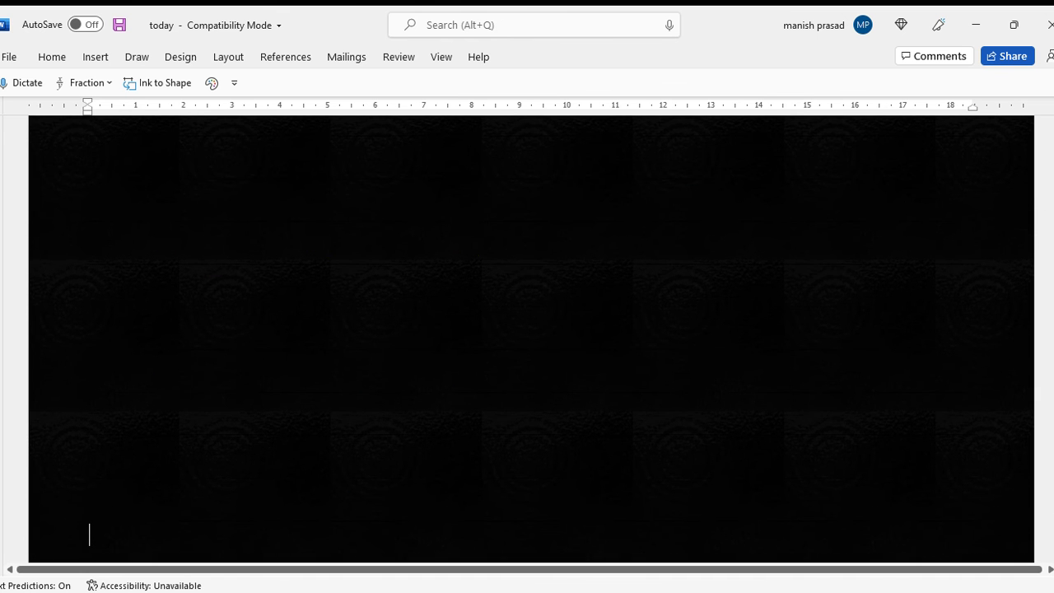